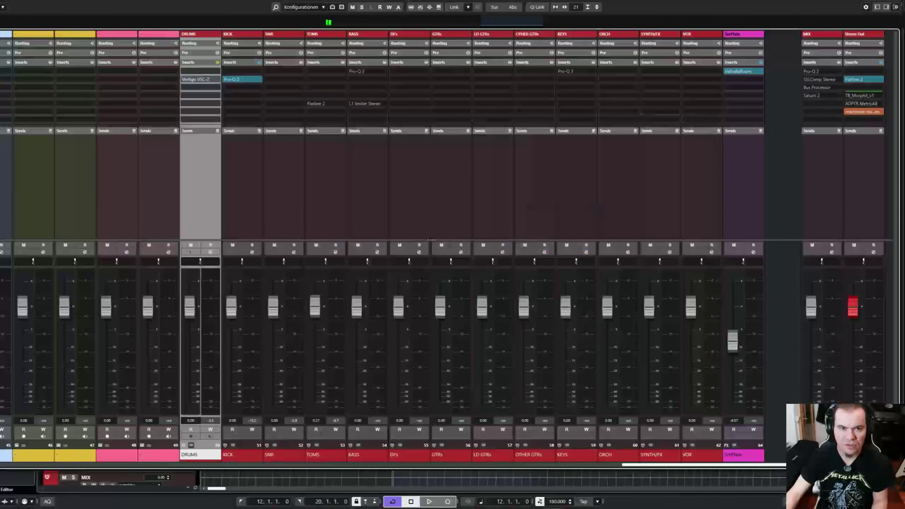
Step: Select the Kick channel and close the Kontakt 7 drum instrument window
{"action": "left_click_drag", "start_coordinate": [491, 23], "coordinate": [410, 25]}
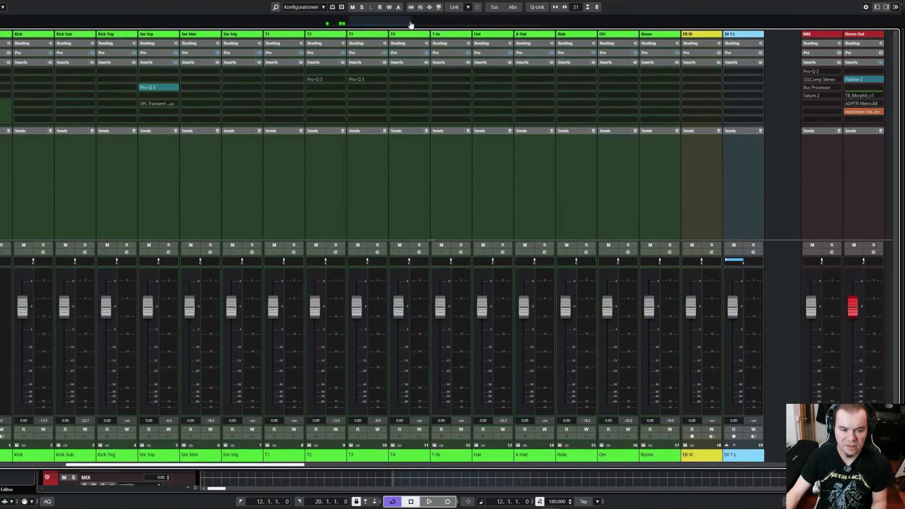
{"action": "left_click", "coordinate": [40, 193]}
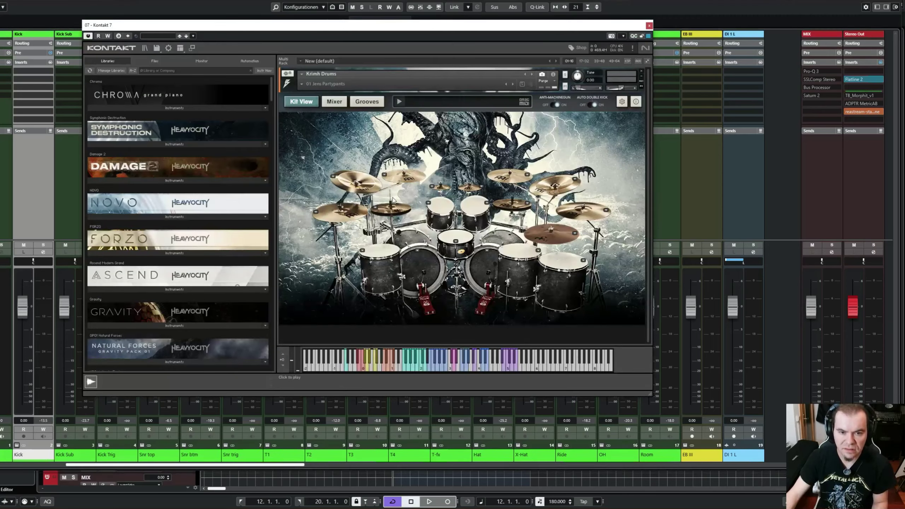
{"action": "left_click", "coordinate": [649, 26]}
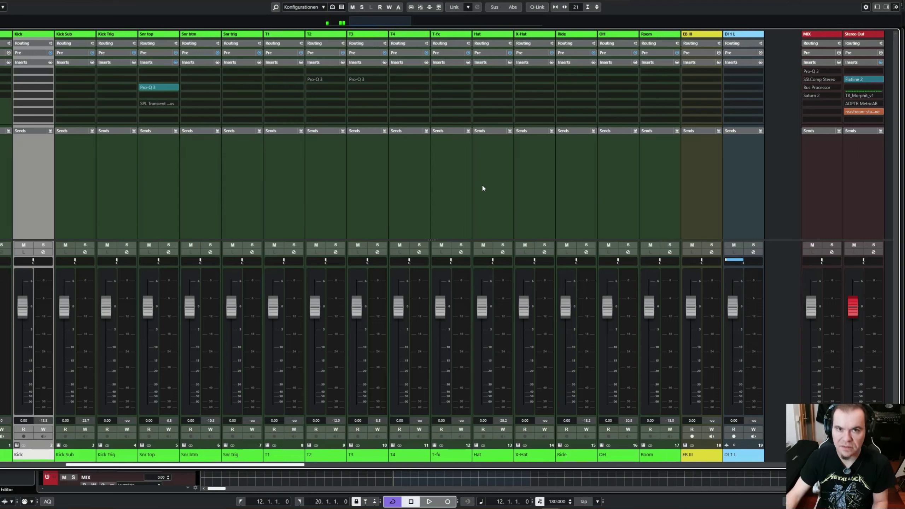
Step: Play the song briefly, then shift the mixer view to the group channels DRUMS through VOX
{"action": "key", "text": "space"}
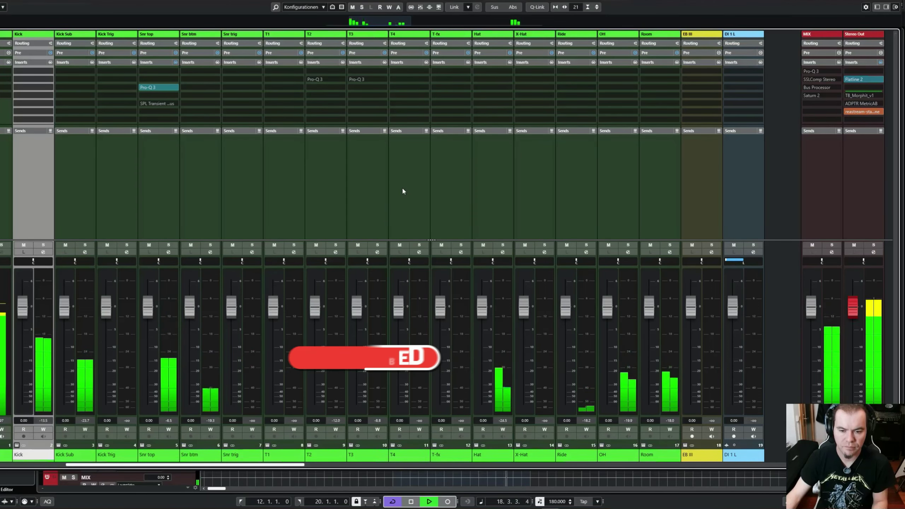
{"action": "key", "text": "space"}
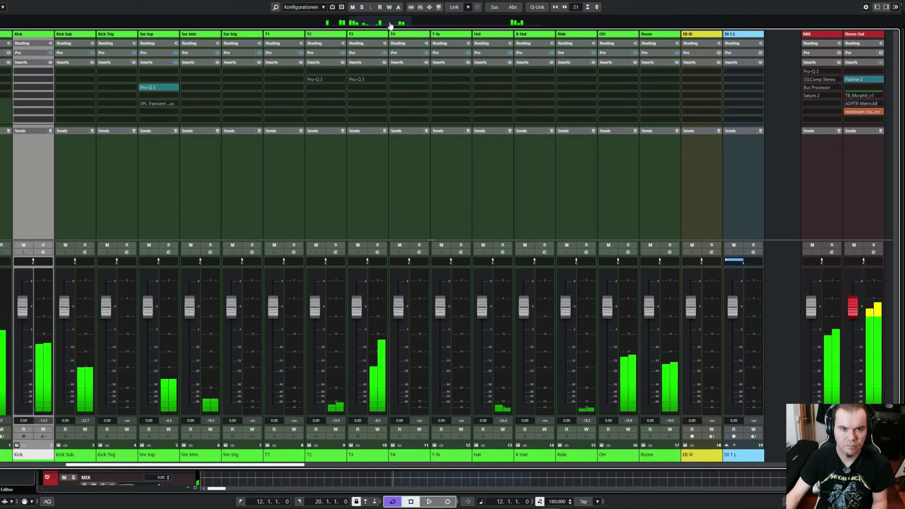
{"action": "left_click", "coordinate": [400, 22]}
{"action": "left_click_drag", "start_coordinate": [400, 23], "coordinate": [550, 15]}
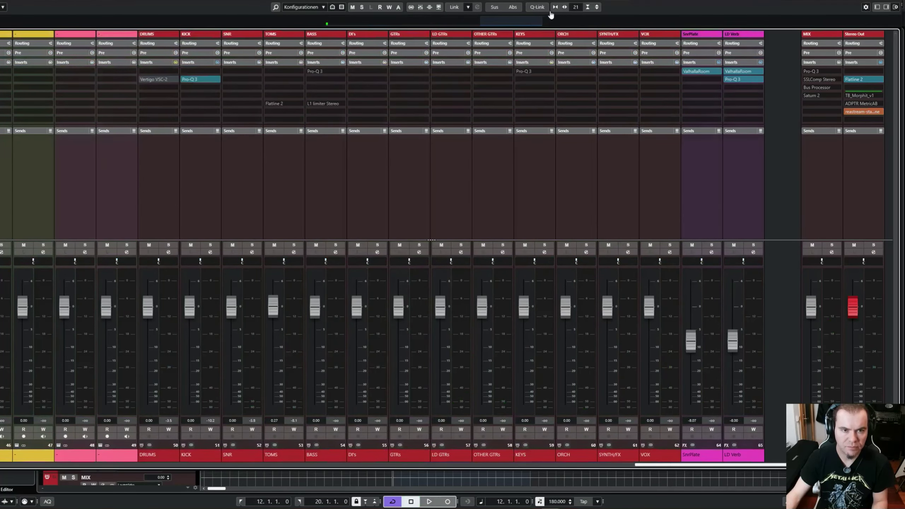
Step: Select the DRUMS group, open its Vertigo VSC-2 insert and reset it to defaults
{"action": "left_click", "coordinate": [212, 163]}
{"action": "left_click", "coordinate": [162, 150]}
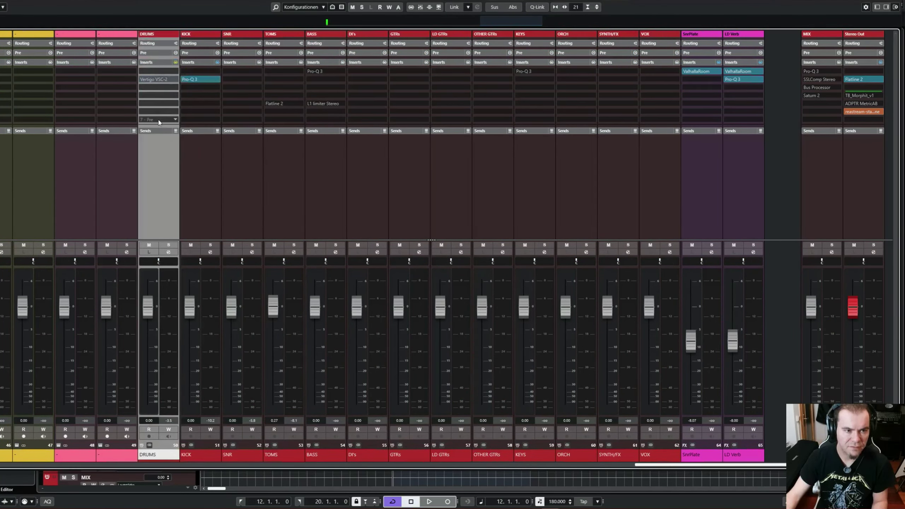
{"action": "left_click", "coordinate": [154, 79]}
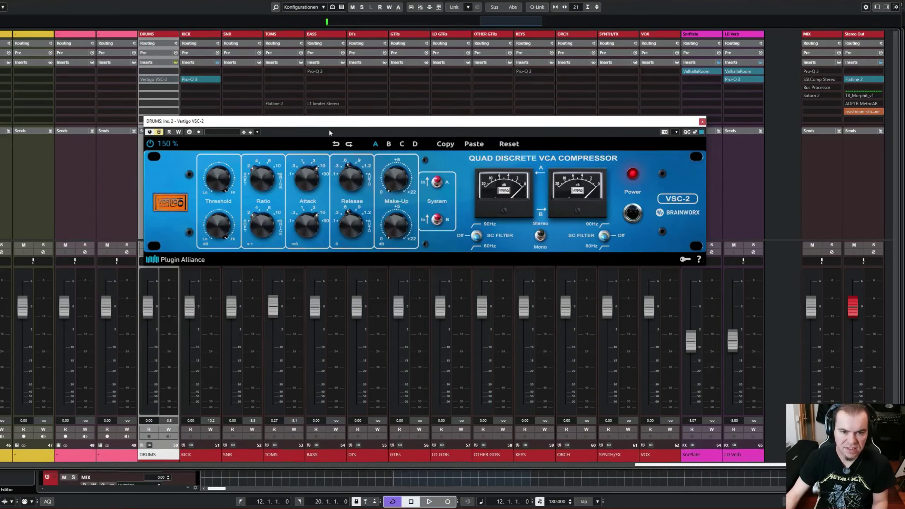
{"action": "left_click", "coordinate": [510, 146]}
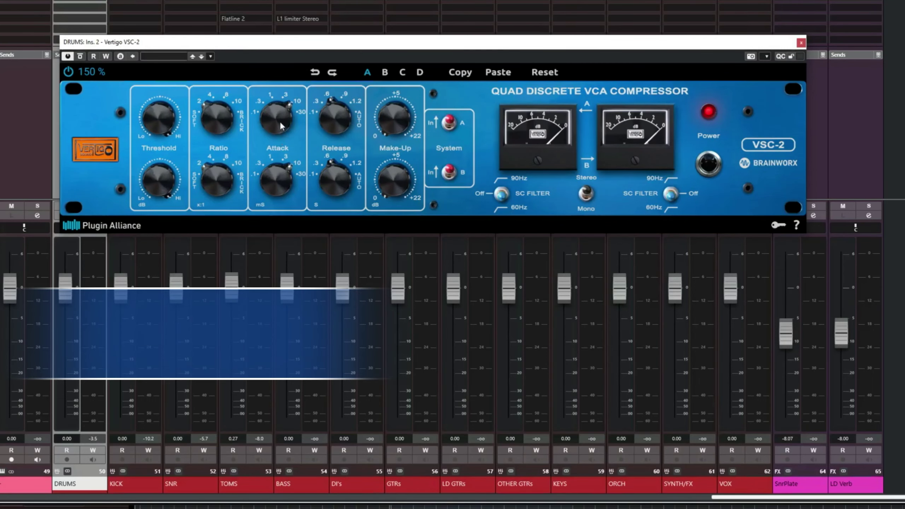
Step: Set the VSC-2 attack to 30 ms, release to Auto and threshold down to -17.1 dB
{"action": "left_click_drag", "start_coordinate": [283, 123], "coordinate": [280, 117]}
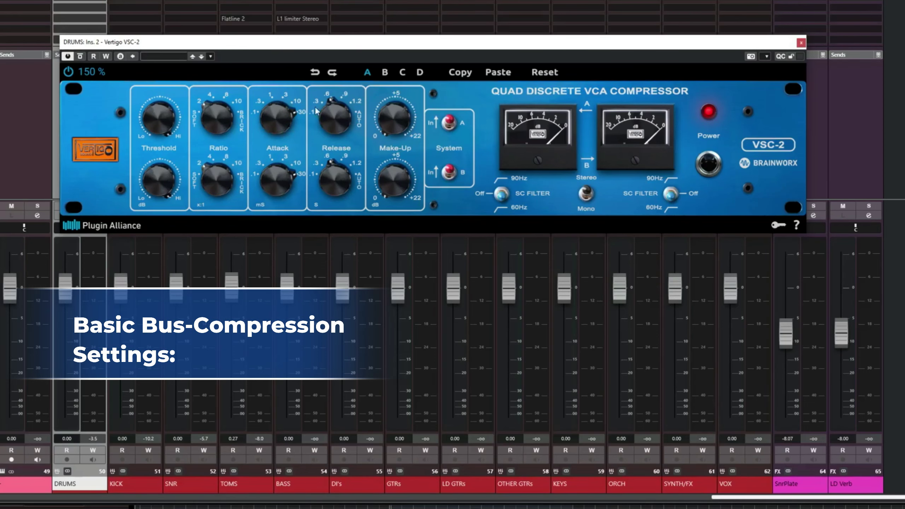
{"action": "left_click_drag", "start_coordinate": [338, 123], "coordinate": [345, 160]}
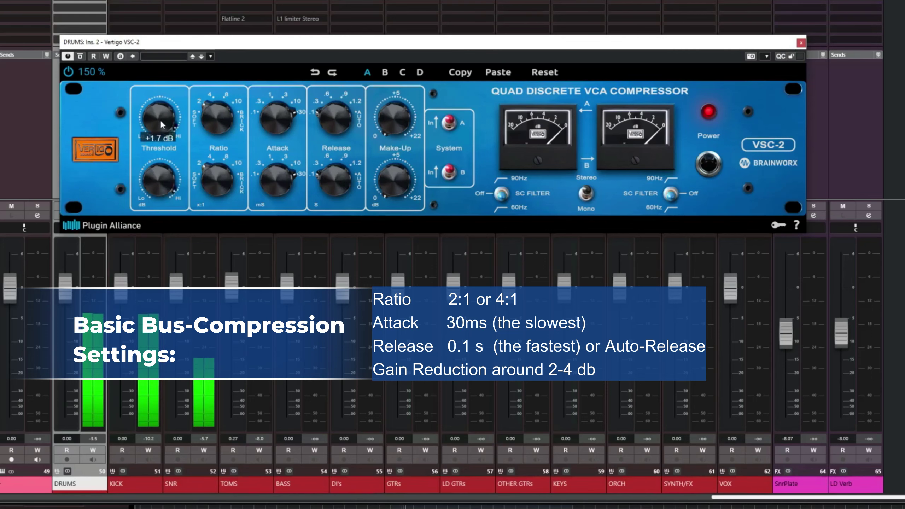
{"action": "scroll", "coordinate": [159, 139], "scroll_direction": "down", "scroll_amount": 5}
{"action": "left_click_drag", "start_coordinate": [158, 139], "coordinate": [150, 175]}
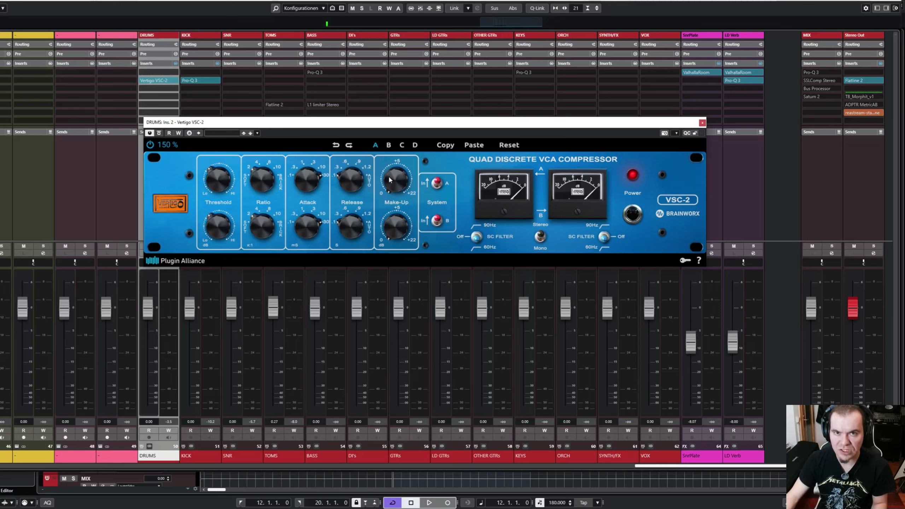
{"action": "key", "text": "space"}
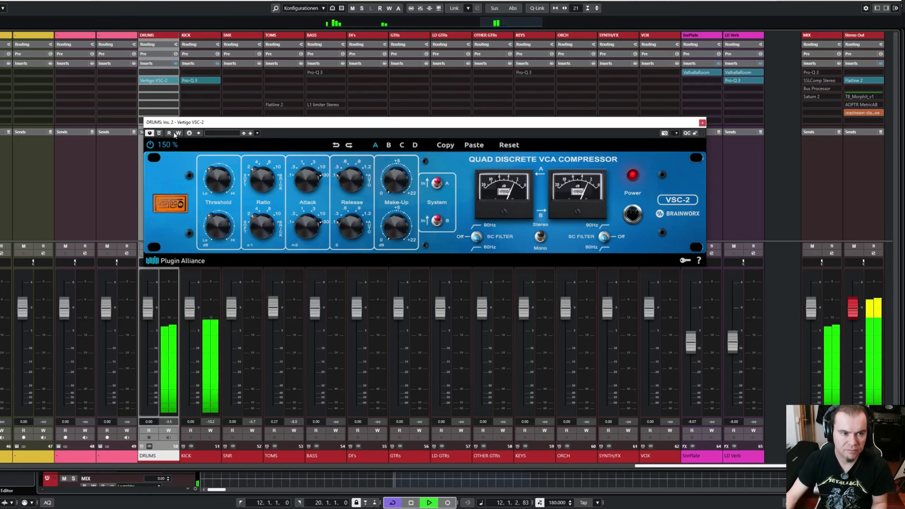
{"action": "left_click", "coordinate": [159, 133]}
{"action": "left_click", "coordinate": [159, 133]}
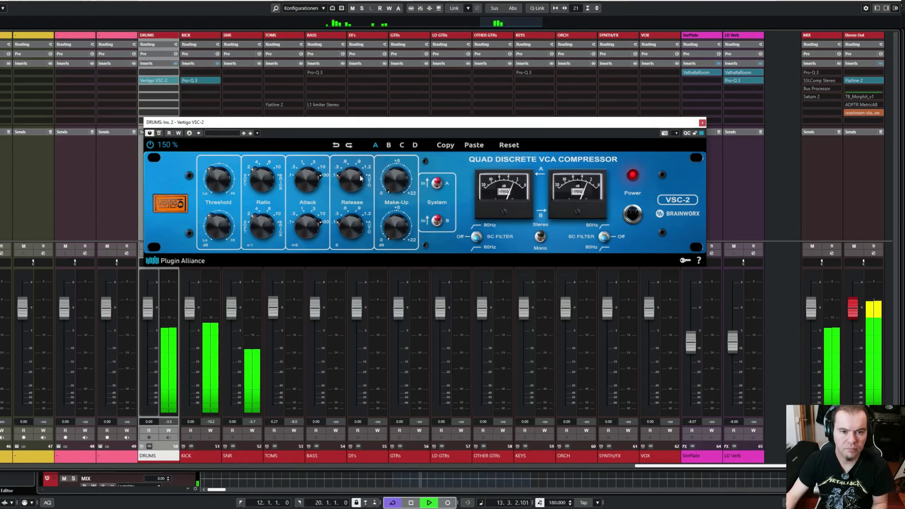
{"action": "mouse_move", "coordinate": [388, 175]}
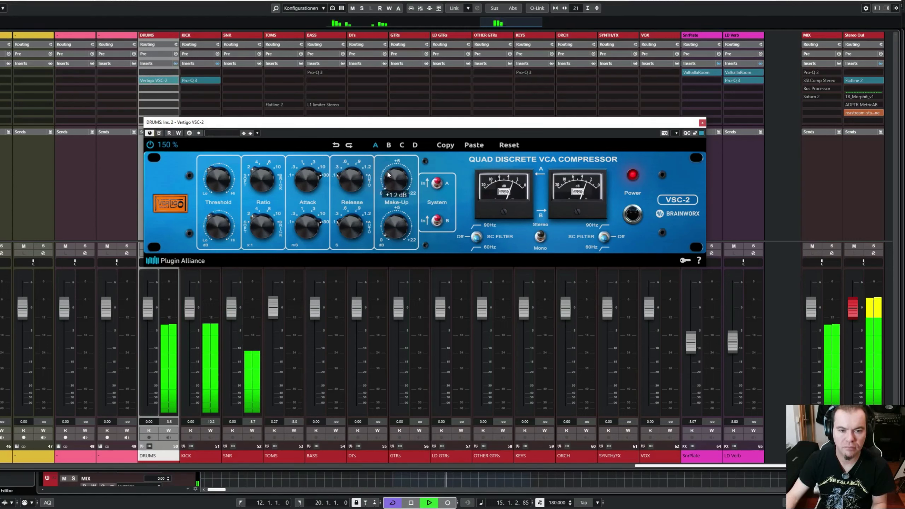
{"action": "left_click", "coordinate": [159, 134]}
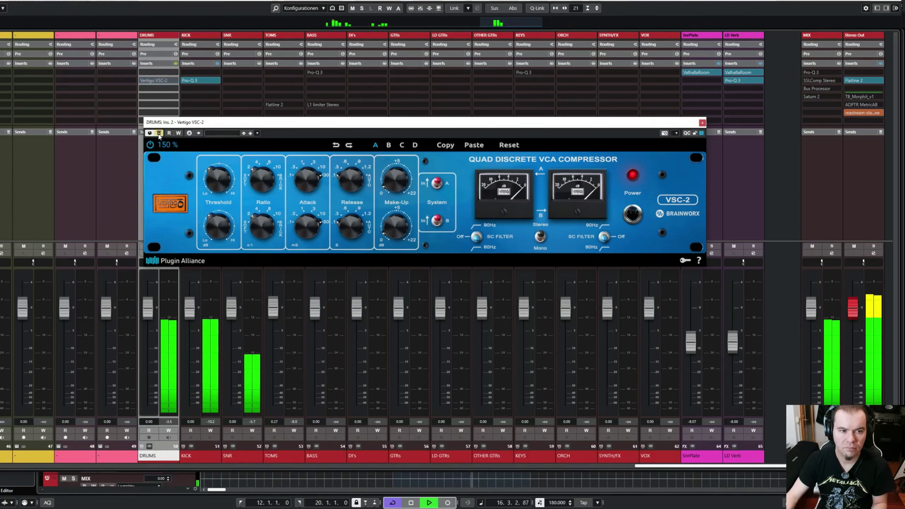
{"action": "left_click", "coordinate": [159, 134]}
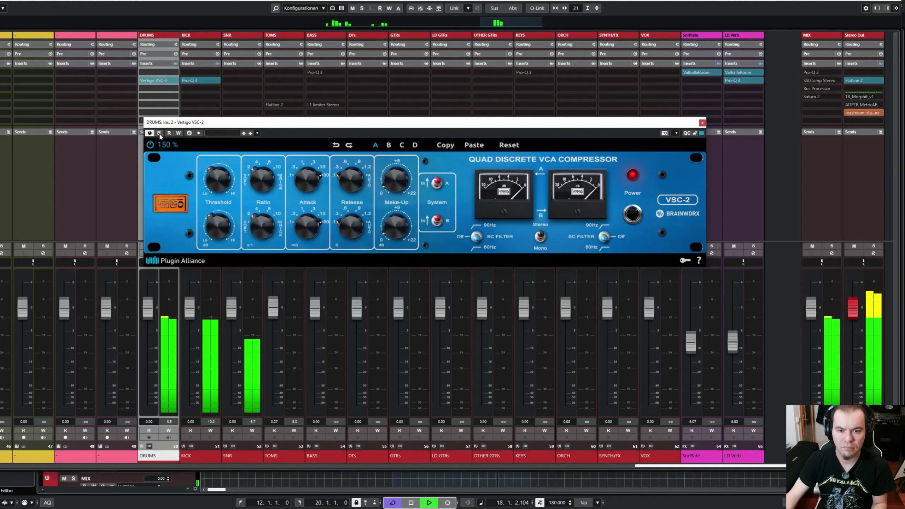
{"action": "key", "text": "space"}
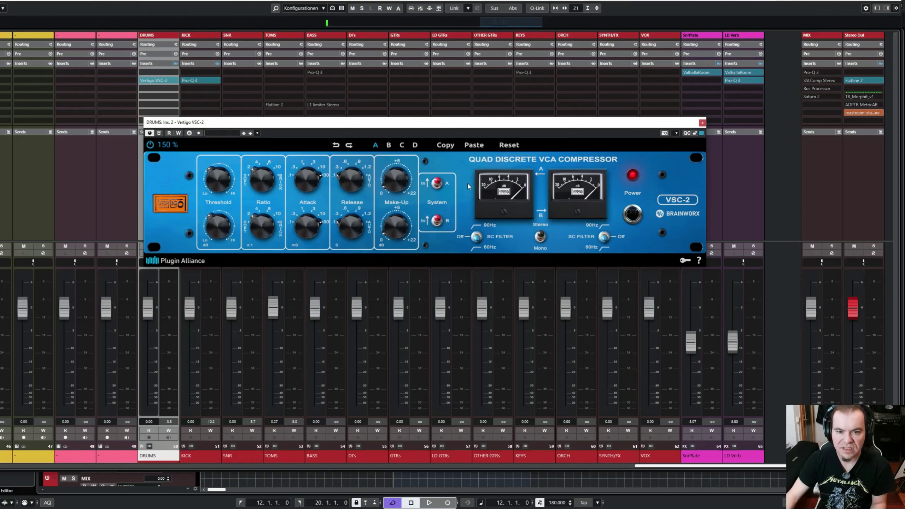
{"action": "key", "text": "space"}
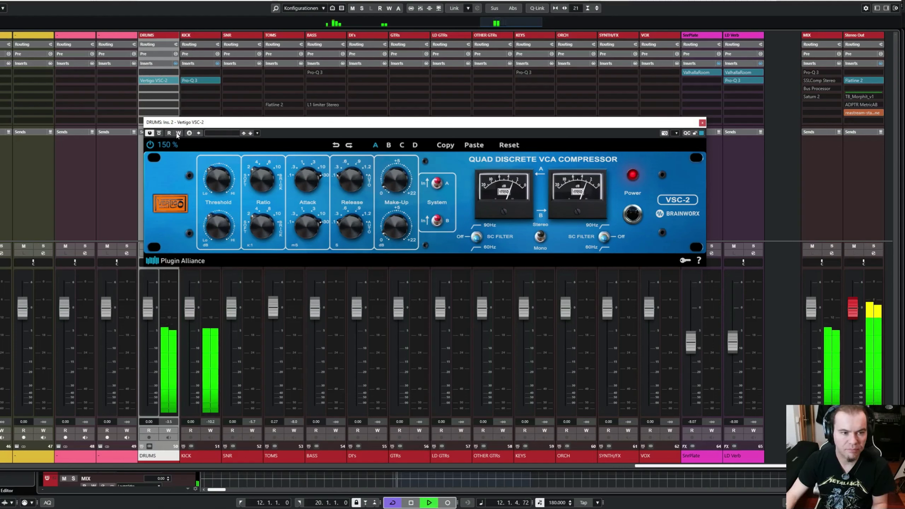
{"action": "left_click", "coordinate": [159, 133]}
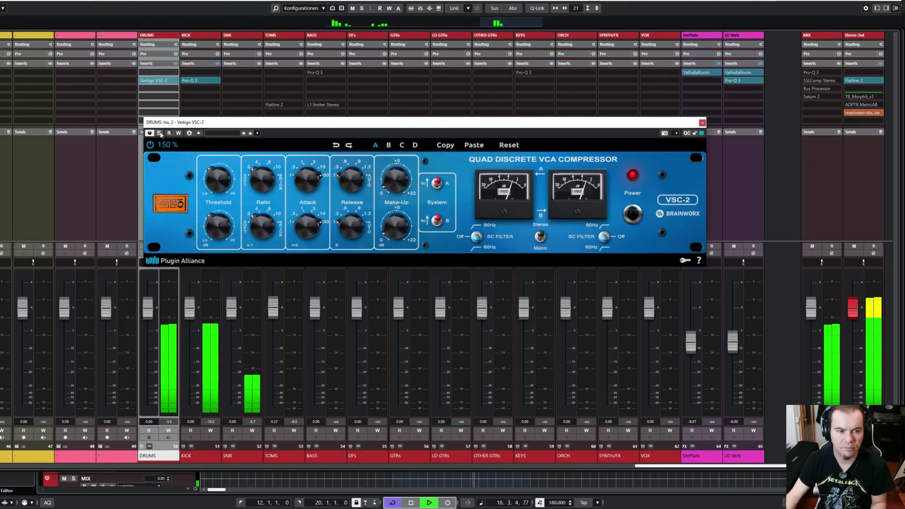
{"action": "left_click", "coordinate": [160, 134]}
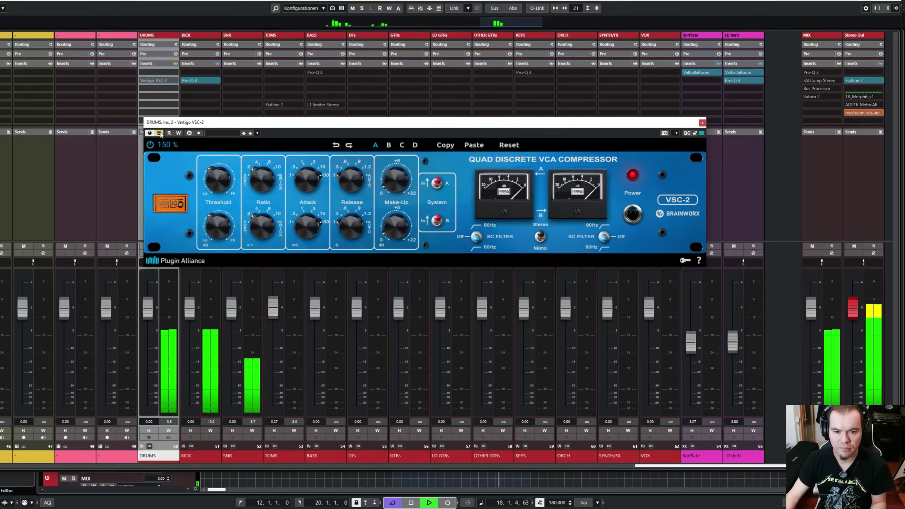
{"action": "key", "text": "space"}
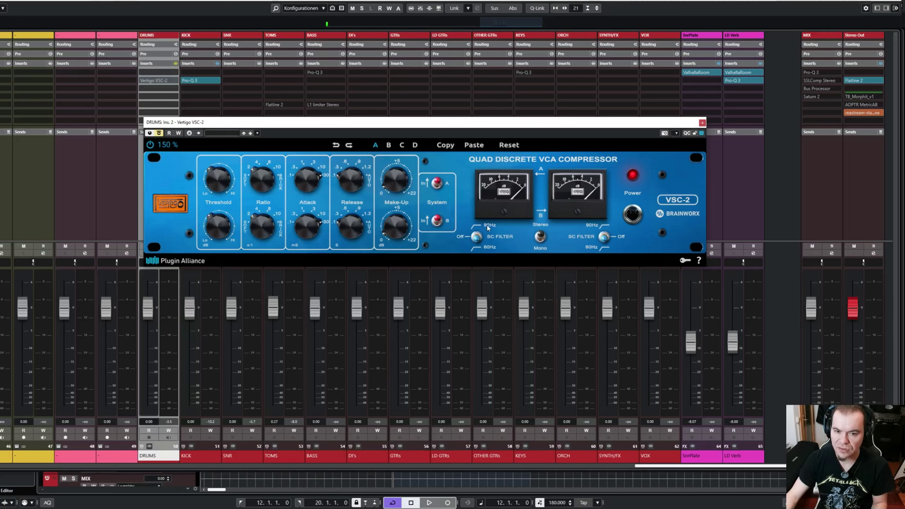
Step: Start playback and toggle the VSC-2's SC FILTER switch
{"action": "key", "text": "space"}
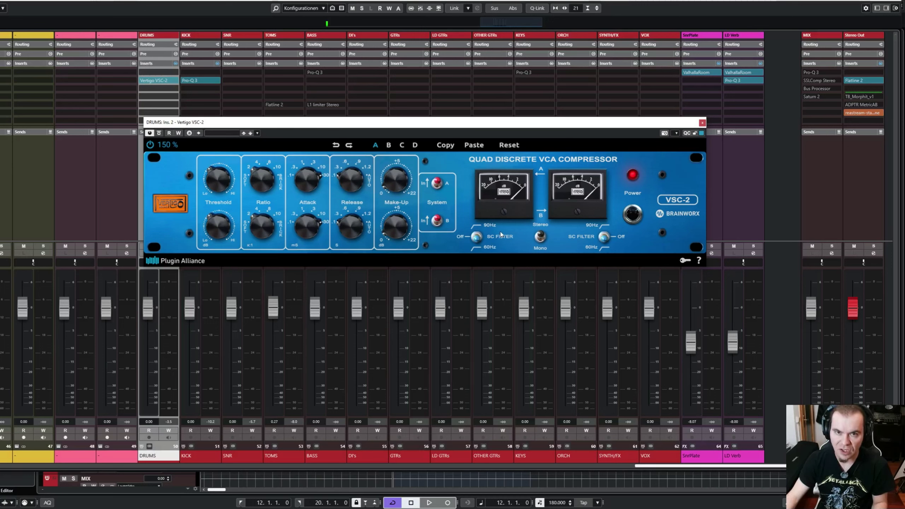
{"action": "left_click", "coordinate": [475, 238]}
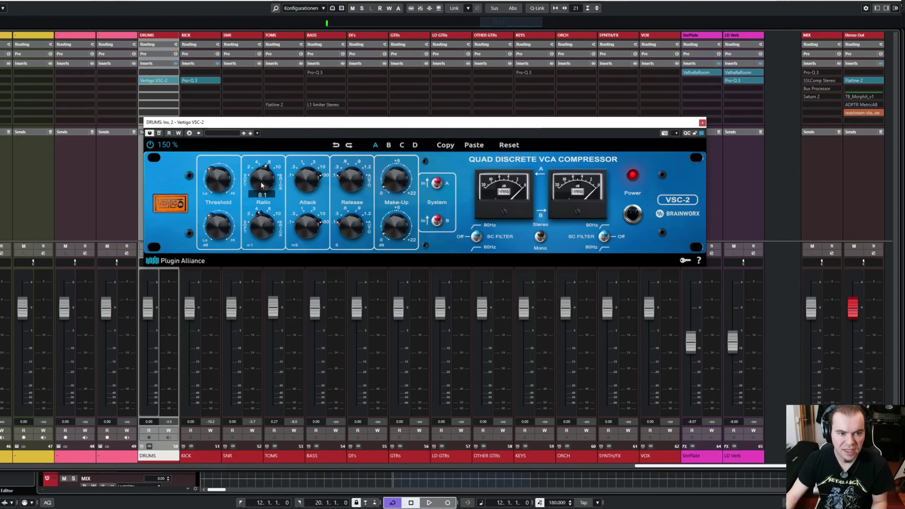
Step: Turn the ratio from 8:1 to 4:1 and lower the threshold to about -22 dB
{"action": "mouse_move", "coordinate": [260, 181]}
{"action": "scroll", "coordinate": [261, 184], "scroll_direction": "down", "scroll_amount": 1}
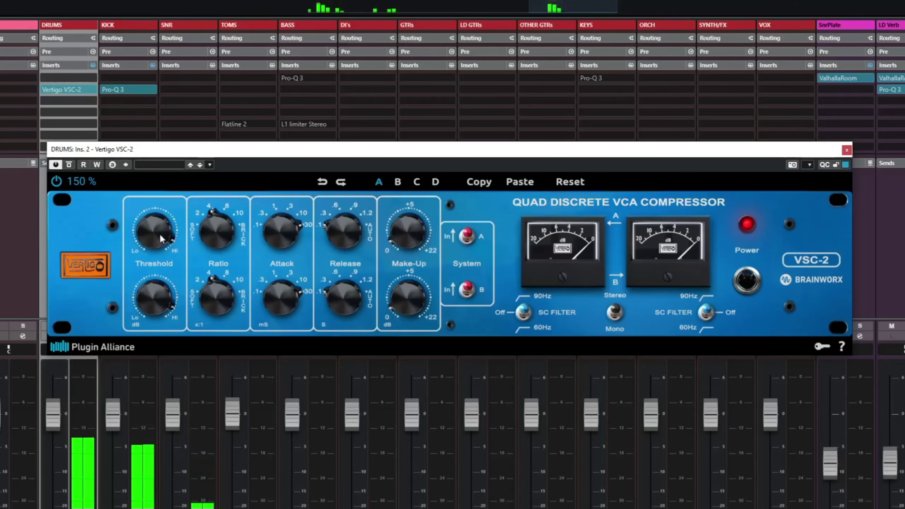
{"action": "left_click_drag", "start_coordinate": [224, 183], "coordinate": [223, 200]}
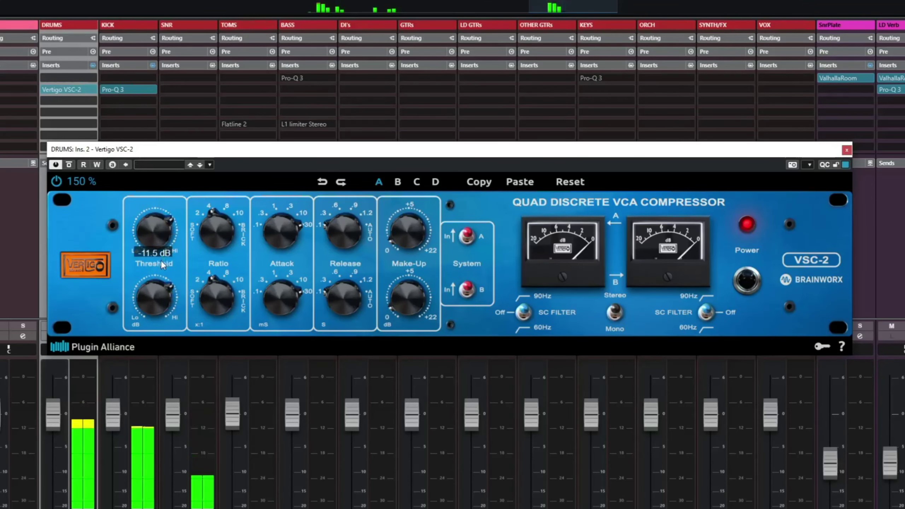
{"action": "left_click_drag", "start_coordinate": [161, 260], "coordinate": [157, 308]}
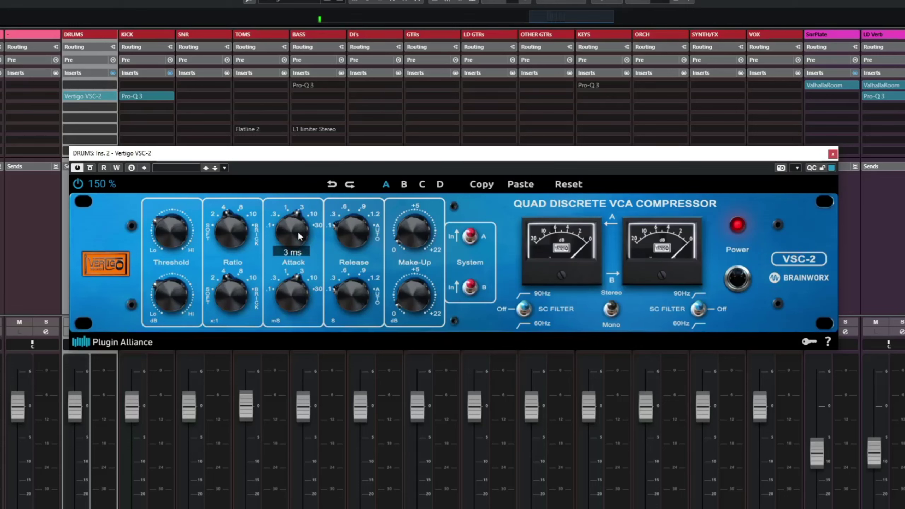
Step: Sweep the attack up to 30 ms and back down to a faster setting
{"action": "mouse_move", "coordinate": [293, 227]}
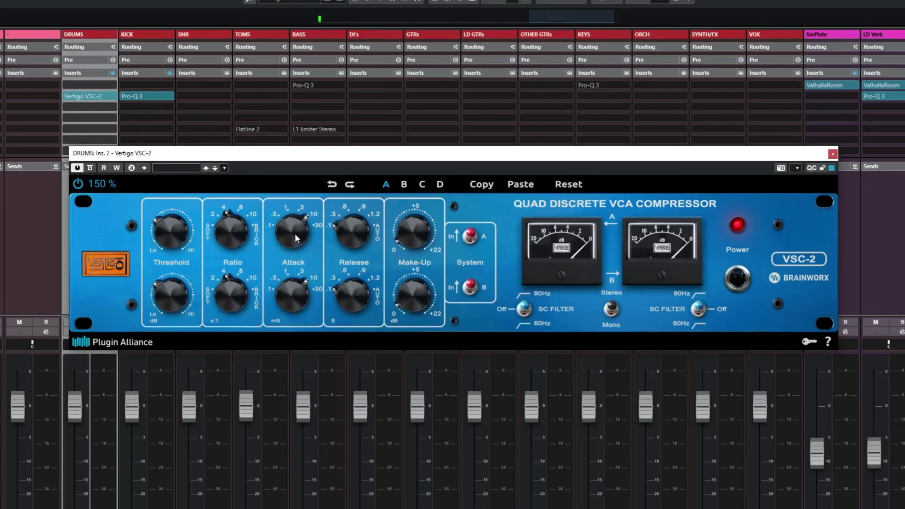
{"action": "scroll", "coordinate": [295, 234], "scroll_direction": "up", "scroll_amount": 3}
{"action": "scroll", "coordinate": [291, 229], "scroll_direction": "down", "scroll_amount": 3}
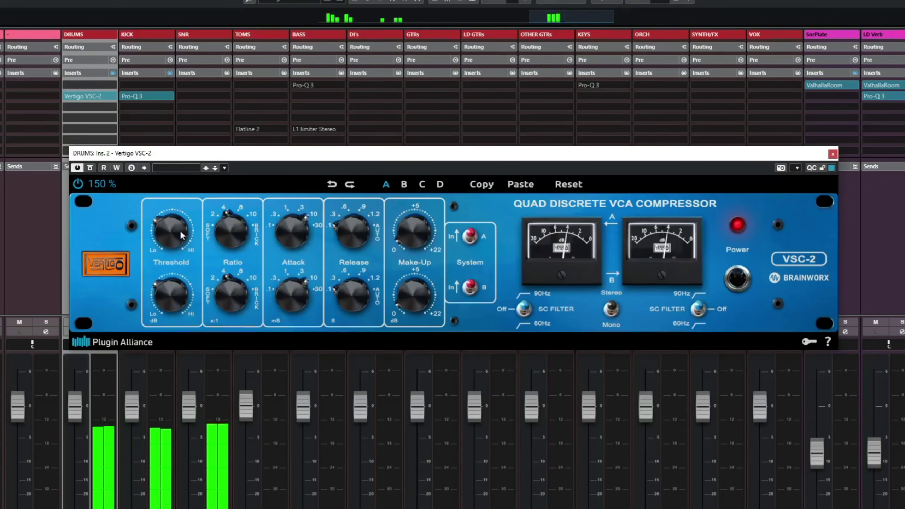
{"action": "mouse_move", "coordinate": [178, 228]}
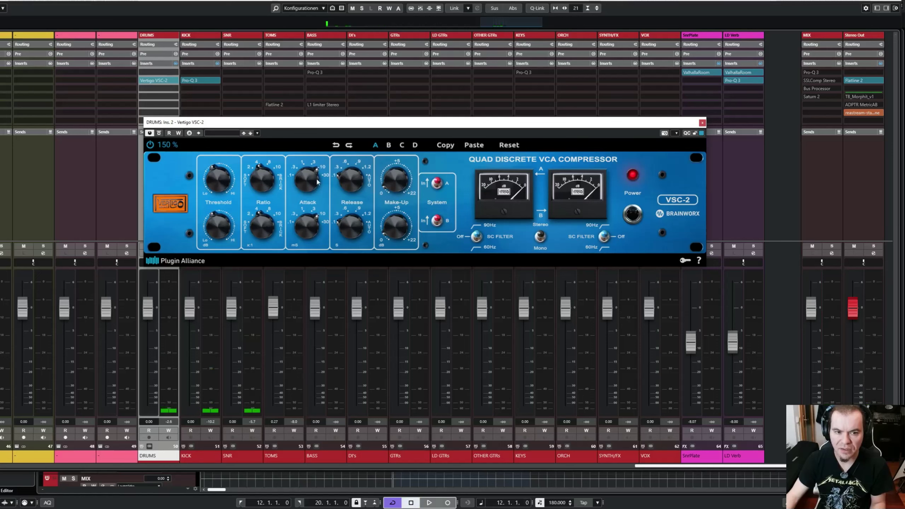
Step: Raise the attack back to 30 ms and restart drum playback
{"action": "left_click_drag", "start_coordinate": [309, 188], "coordinate": [312, 184]}
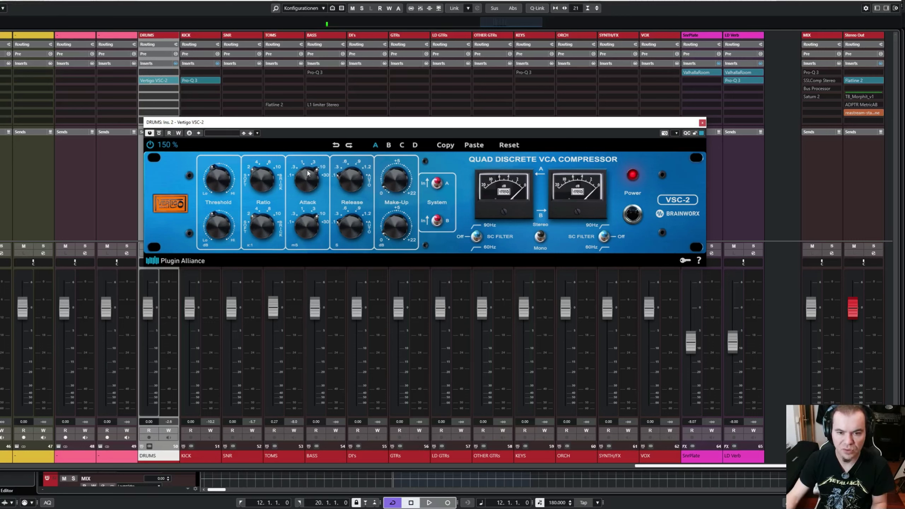
{"action": "key", "text": "space"}
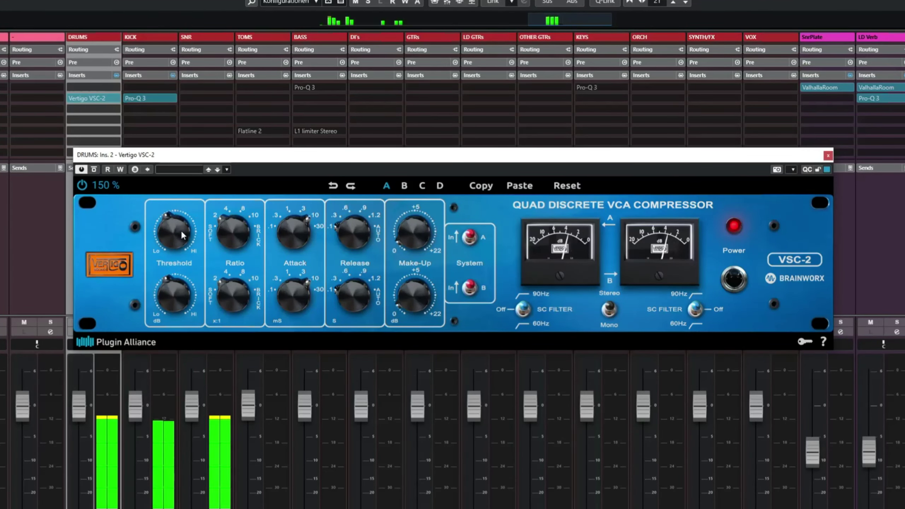
Step: Lower the threshold to about -29 dB, set ratio to 4:1 and attack to 0.3 ms
{"action": "mouse_move", "coordinate": [224, 192]}
{"action": "left_click_drag", "start_coordinate": [182, 249], "coordinate": [178, 263]}
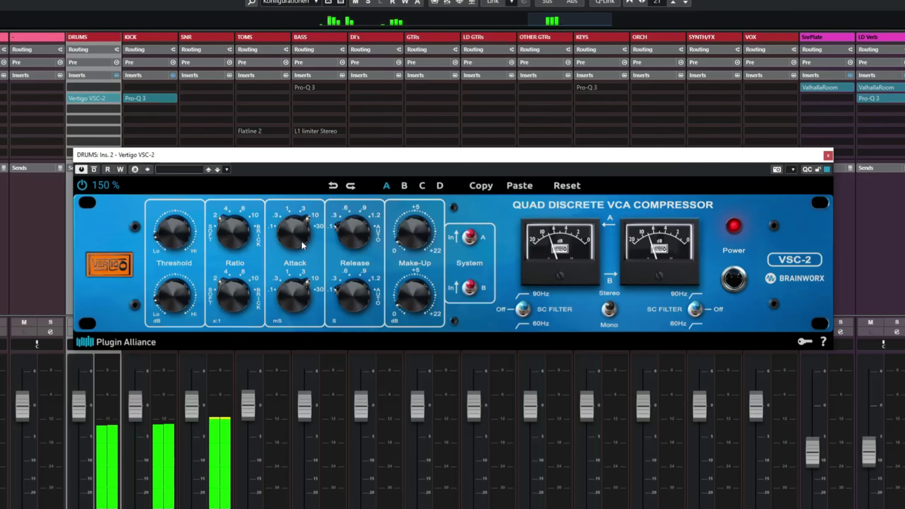
{"action": "mouse_move", "coordinate": [290, 233]}
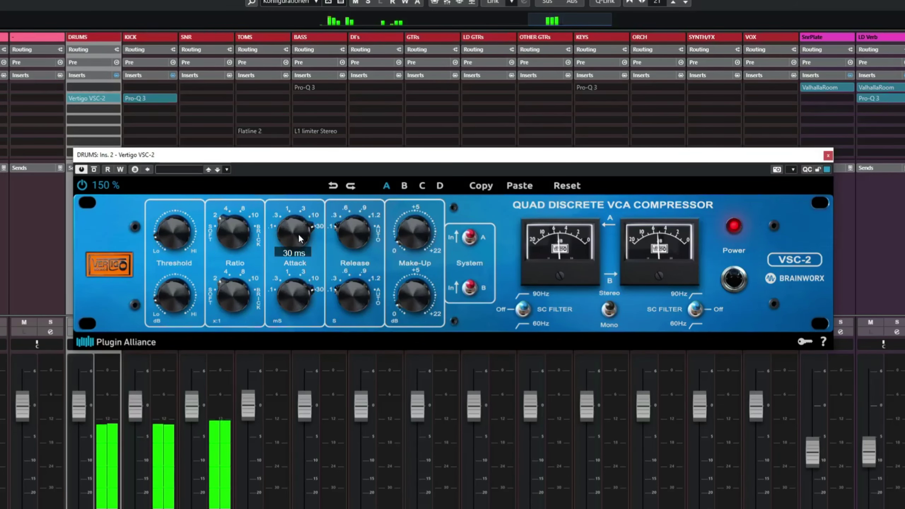
{"action": "scroll", "coordinate": [298, 233], "scroll_direction": "down", "scroll_amount": 5}
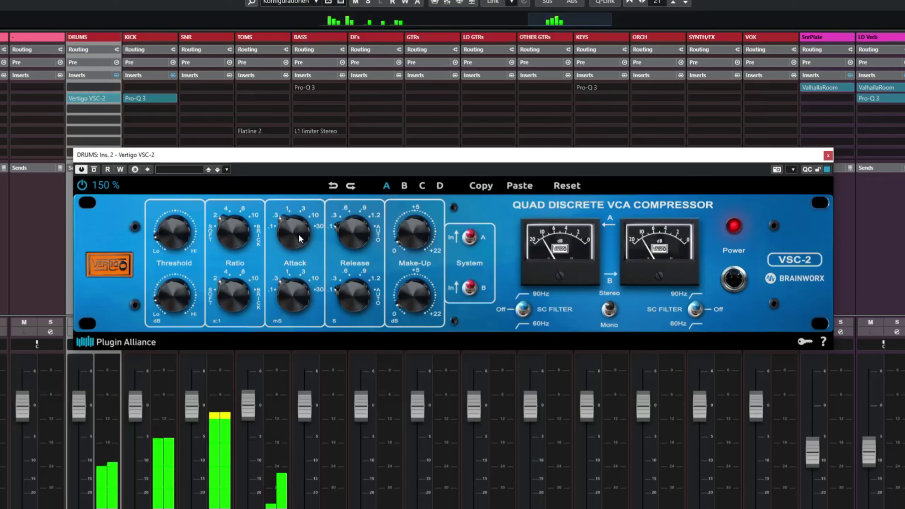
{"action": "scroll", "coordinate": [298, 233], "scroll_direction": "down", "scroll_amount": 2}
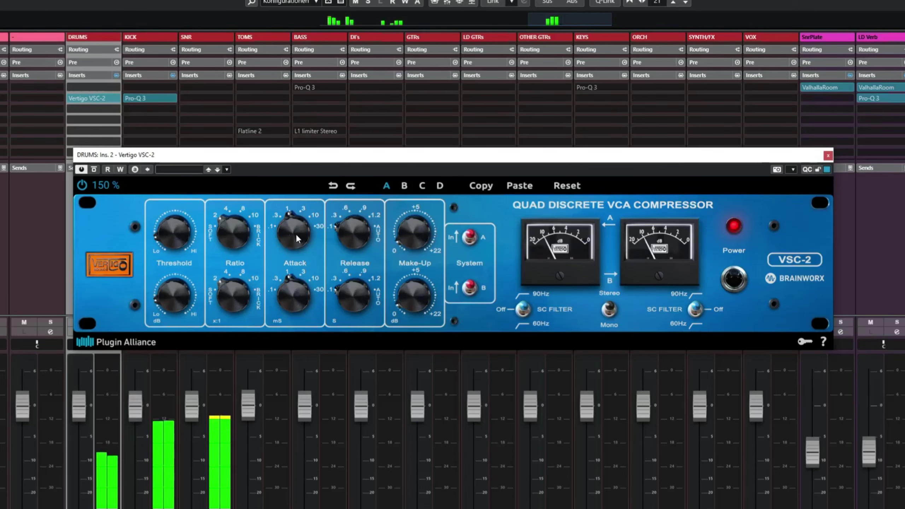
{"action": "scroll", "coordinate": [237, 230], "scroll_direction": "up", "scroll_amount": 2}
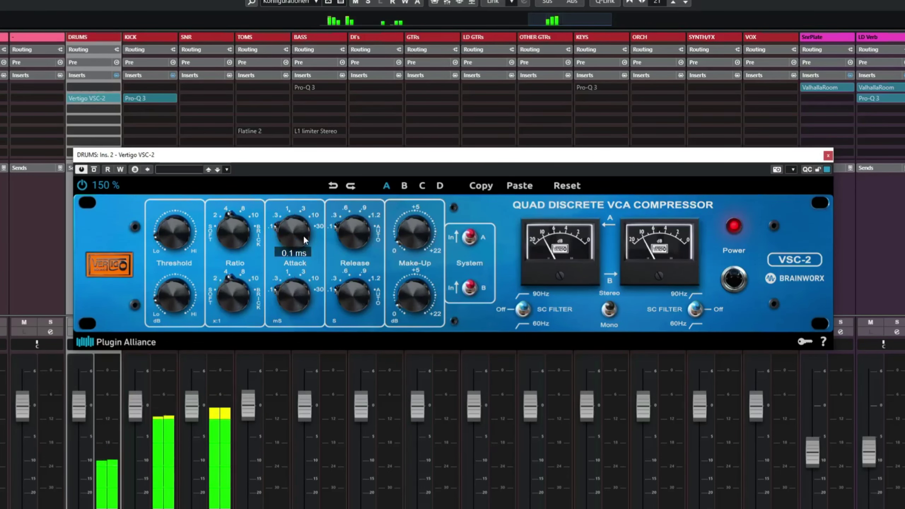
{"action": "scroll", "coordinate": [303, 235], "scroll_direction": "up", "scroll_amount": 3}
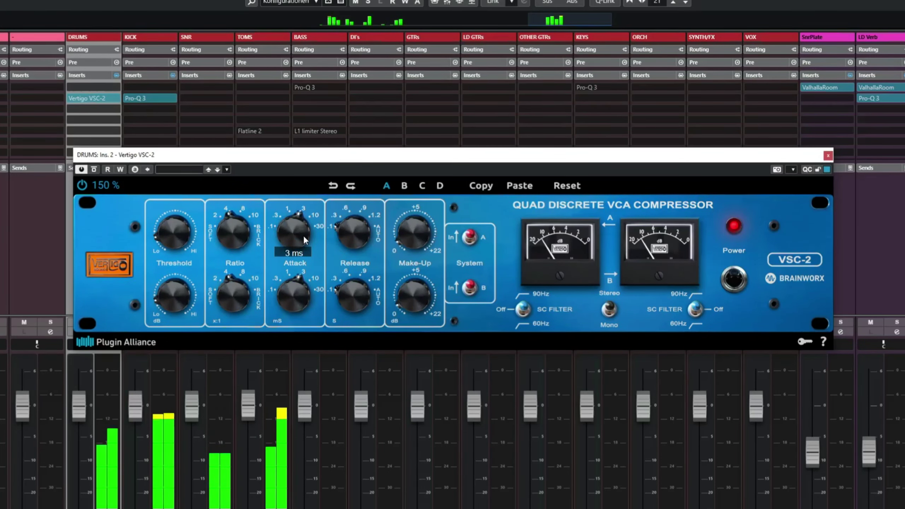
{"action": "scroll", "coordinate": [303, 235], "scroll_direction": "down", "scroll_amount": 3}
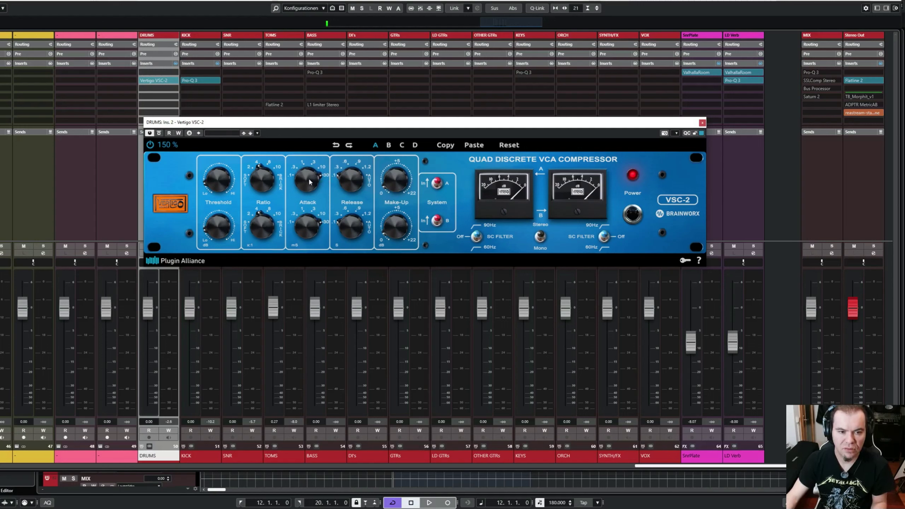
Step: Play the mix and sweep the attack between 0.3 and 30 ms, settling at 10 ms
{"action": "key", "text": "space"}
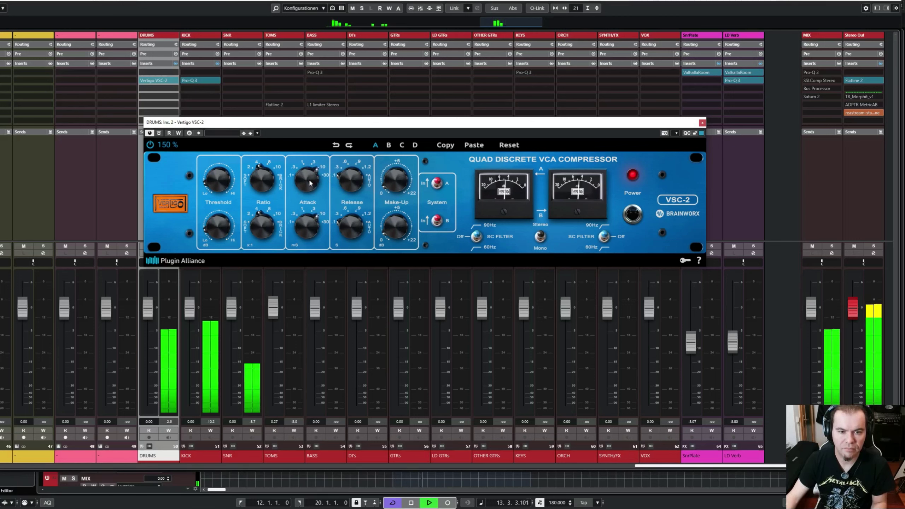
{"action": "key", "text": "space"}
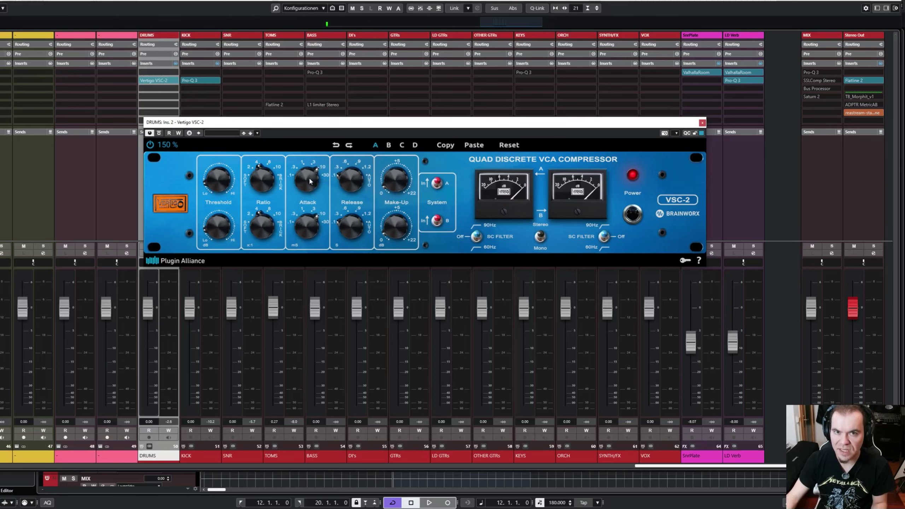
{"action": "key", "text": "space"}
{"action": "scroll", "coordinate": [307, 183], "scroll_direction": "down", "scroll_amount": 2}
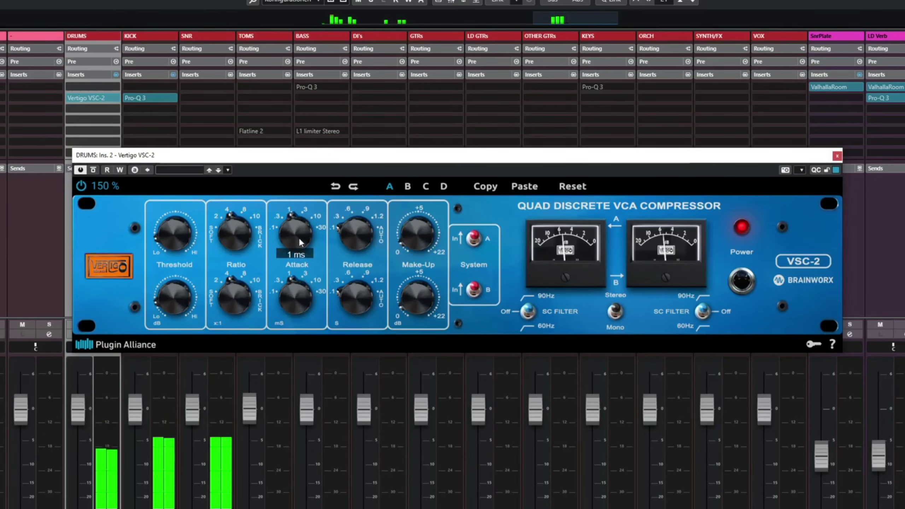
{"action": "scroll", "coordinate": [298, 236], "scroll_direction": "up", "scroll_amount": 2}
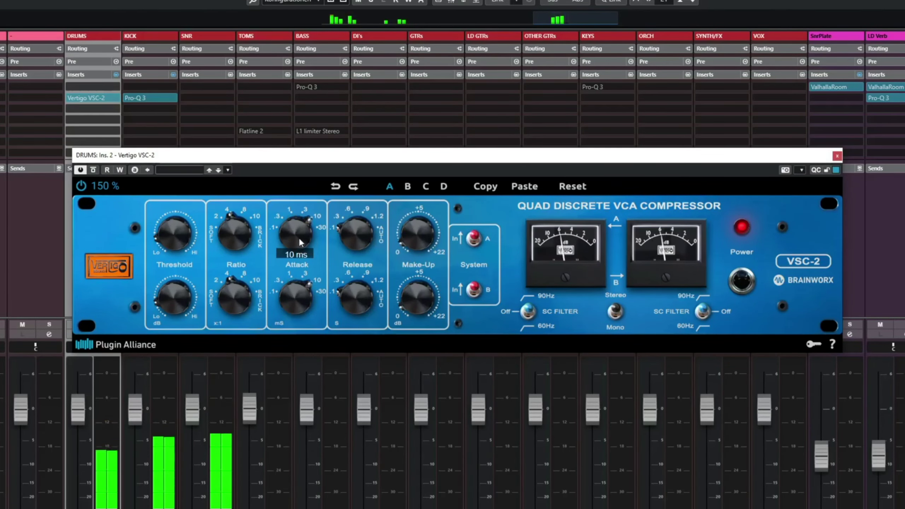
{"action": "scroll", "coordinate": [298, 236], "scroll_direction": "up", "scroll_amount": 1}
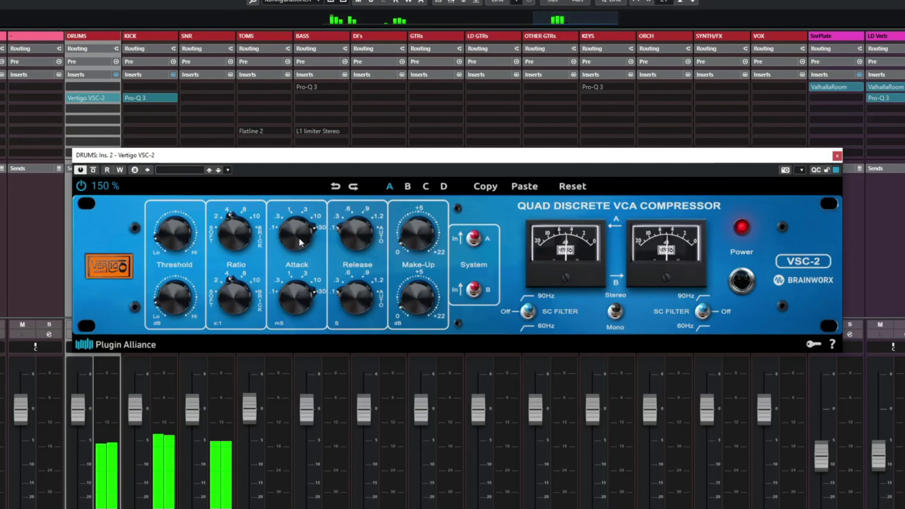
{"action": "scroll", "coordinate": [298, 236], "scroll_direction": "down", "scroll_amount": 5}
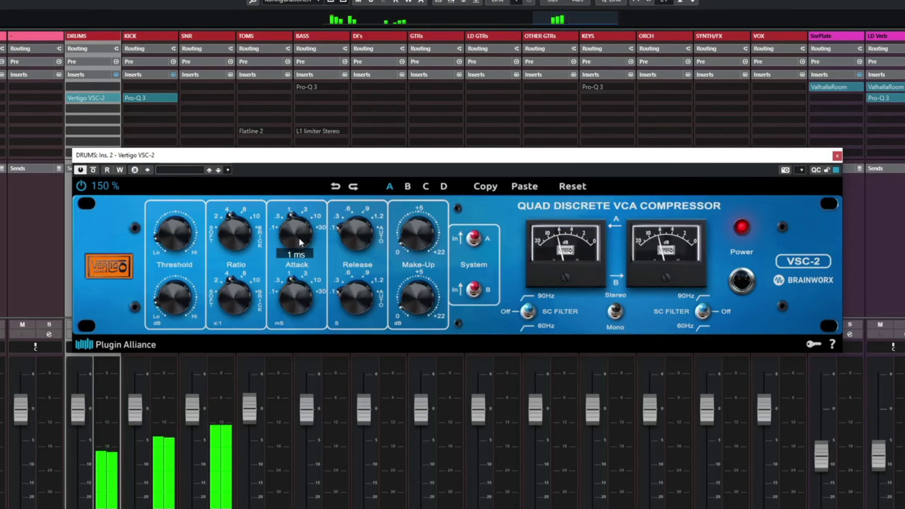
{"action": "scroll", "coordinate": [298, 237], "scroll_direction": "up", "scroll_amount": 4}
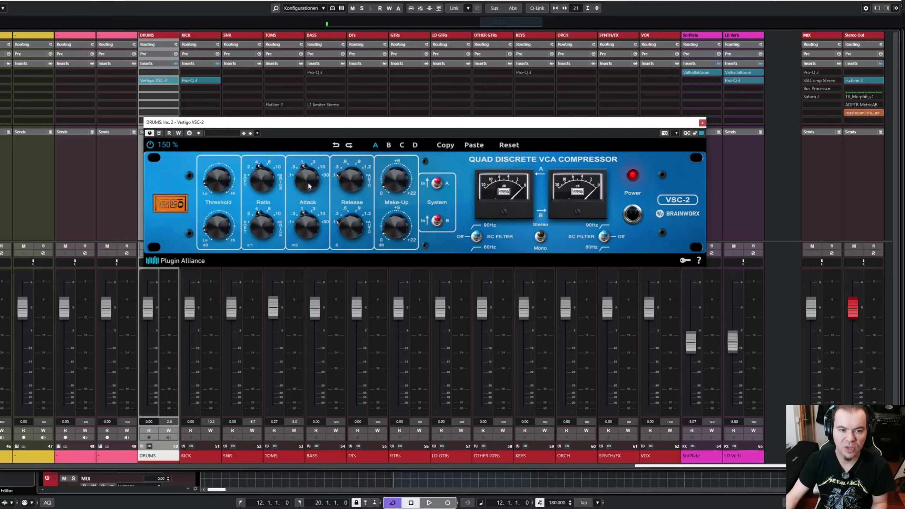
{"action": "left_click_drag", "start_coordinate": [306, 181], "coordinate": [329, 185]}
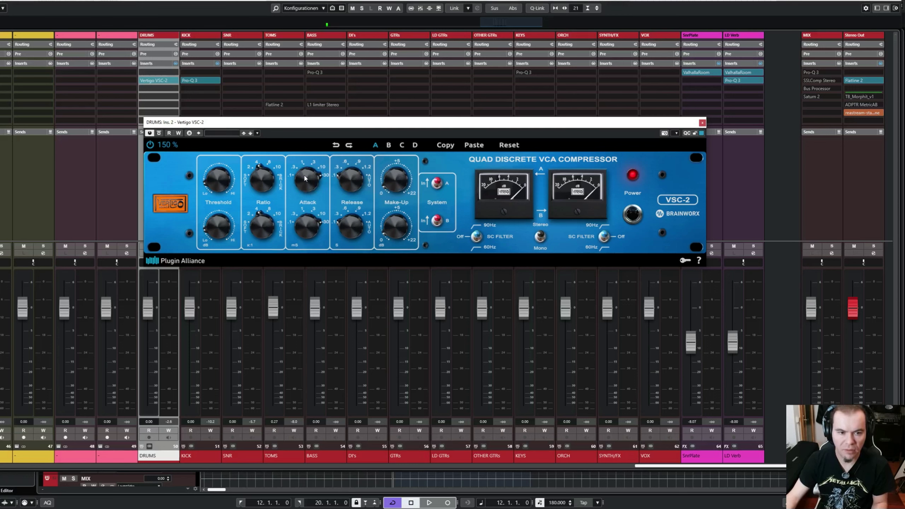
{"action": "left_click_drag", "start_coordinate": [305, 178], "coordinate": [313, 181]}
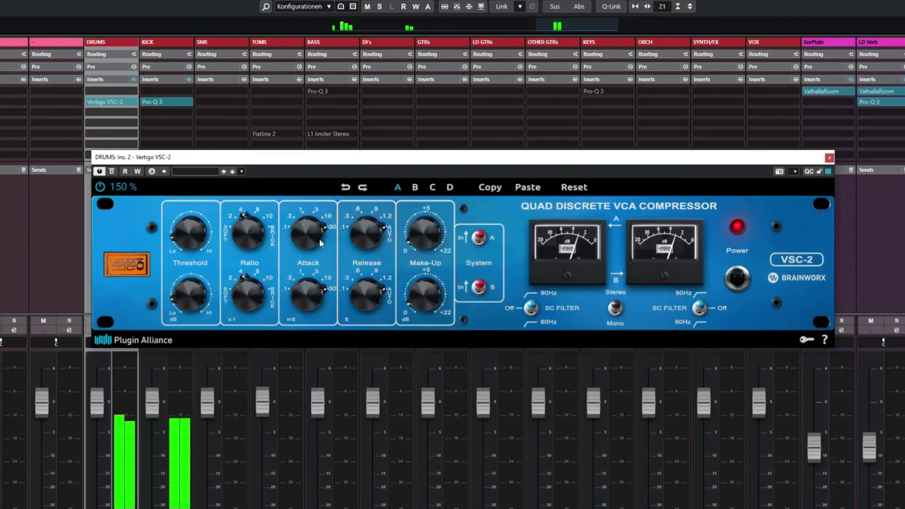
Step: Start playback and set the release to a fast .1
{"action": "mouse_move", "coordinate": [229, 173]}
{"action": "scroll", "coordinate": [205, 223], "scroll_direction": "up", "scroll_amount": 3}
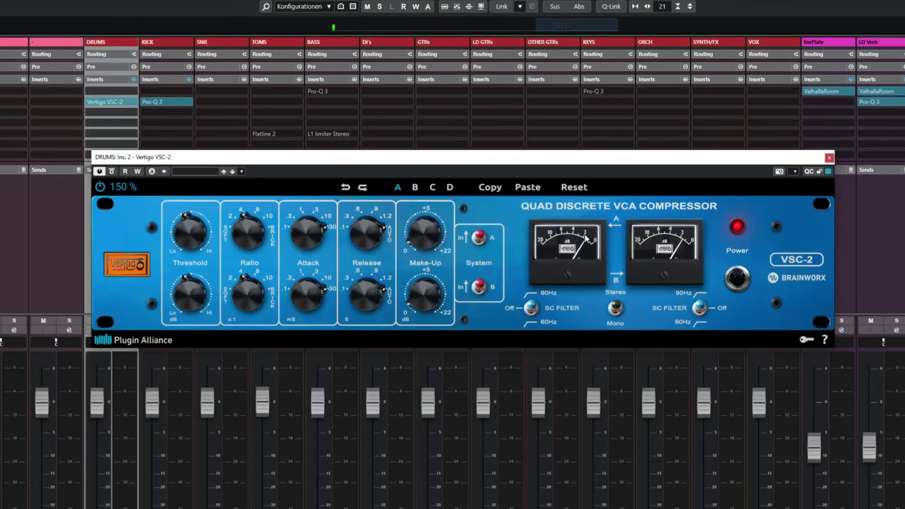
{"action": "key", "text": "space"}
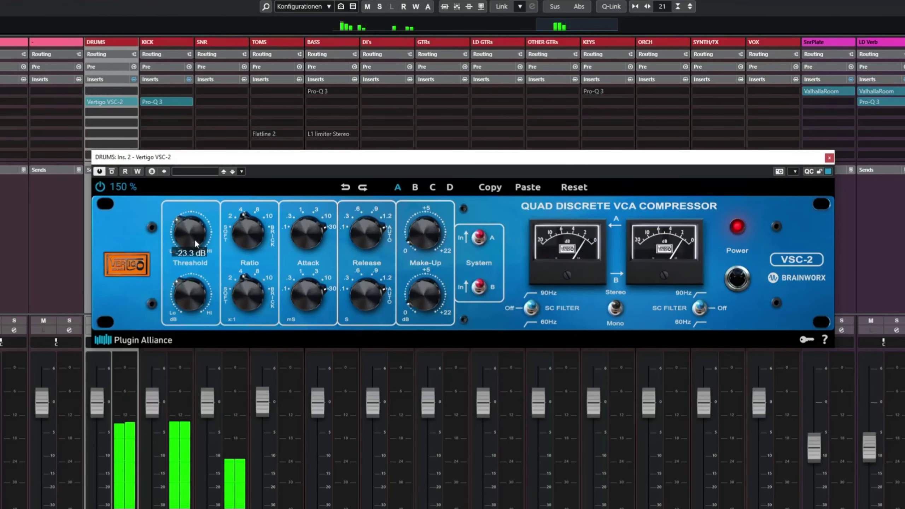
{"action": "mouse_move", "coordinate": [195, 243]}
{"action": "scroll", "coordinate": [195, 241], "scroll_direction": "up", "scroll_amount": 1}
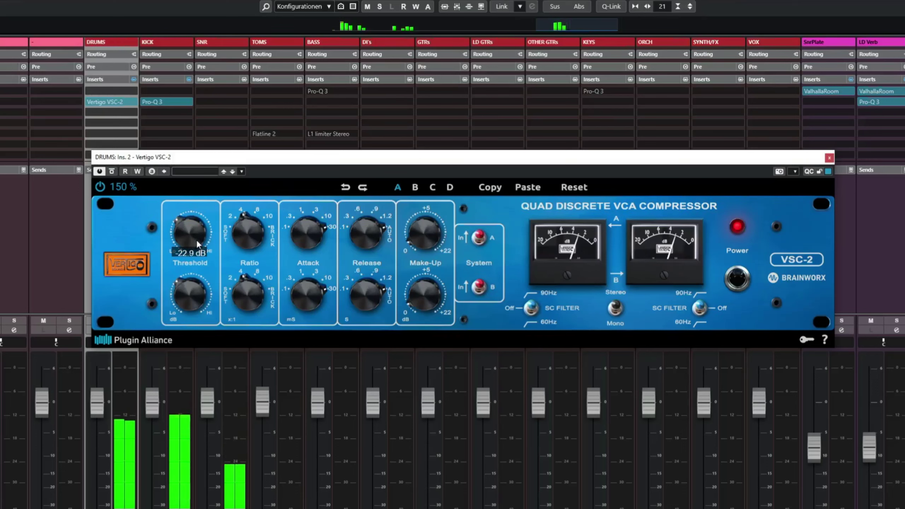
{"action": "left_click_drag", "start_coordinate": [376, 230], "coordinate": [360, 279]}
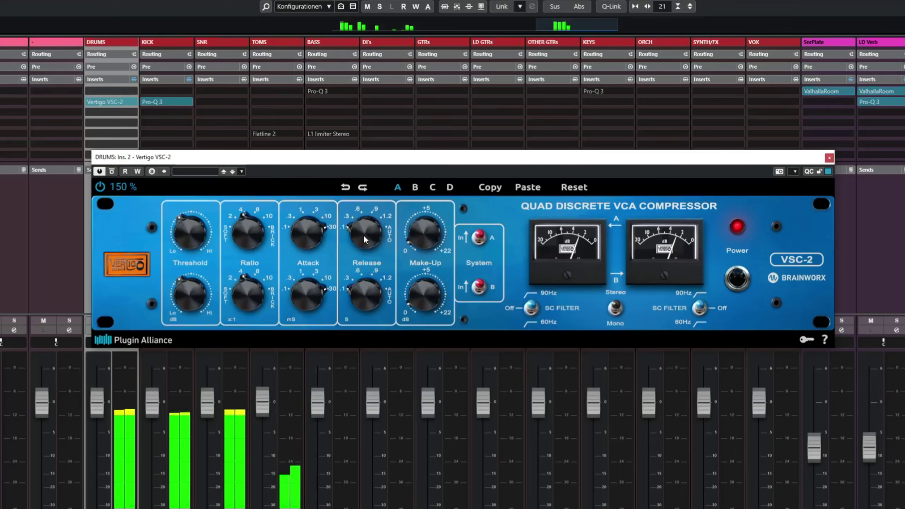
Step: Restart playback and set ratio 2:1, attack near 10 ms and threshold about -21 dB
{"action": "key", "text": "space"}
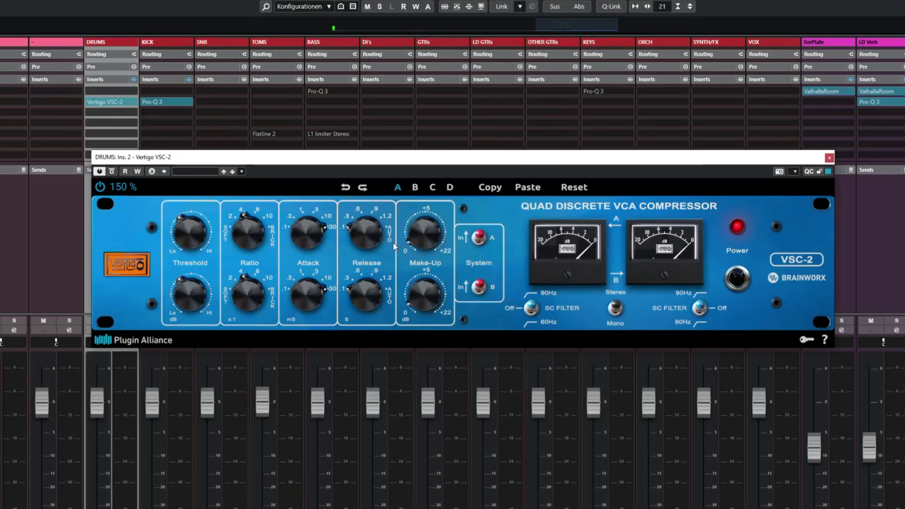
{"action": "key", "text": "space"}
{"action": "scroll", "coordinate": [366, 235], "scroll_direction": "up", "scroll_amount": 5}
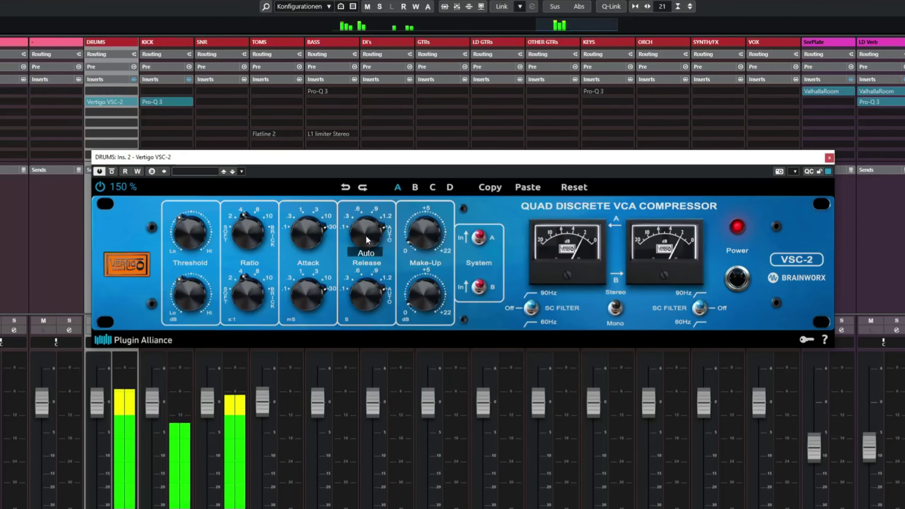
{"action": "scroll", "coordinate": [366, 235], "scroll_direction": "down", "scroll_amount": 5}
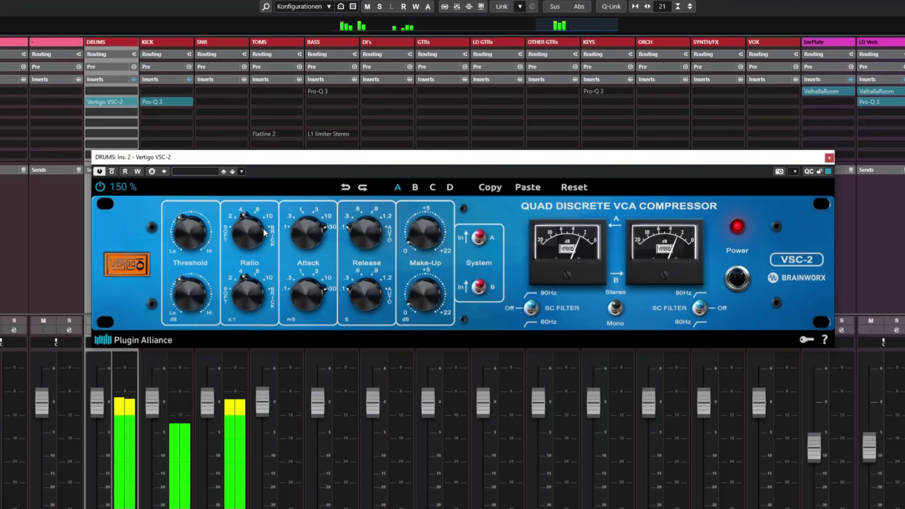
{"action": "scroll", "coordinate": [255, 229], "scroll_direction": "down", "scroll_amount": 3}
{"action": "scroll", "coordinate": [306, 231], "scroll_direction": "down", "scroll_amount": 2}
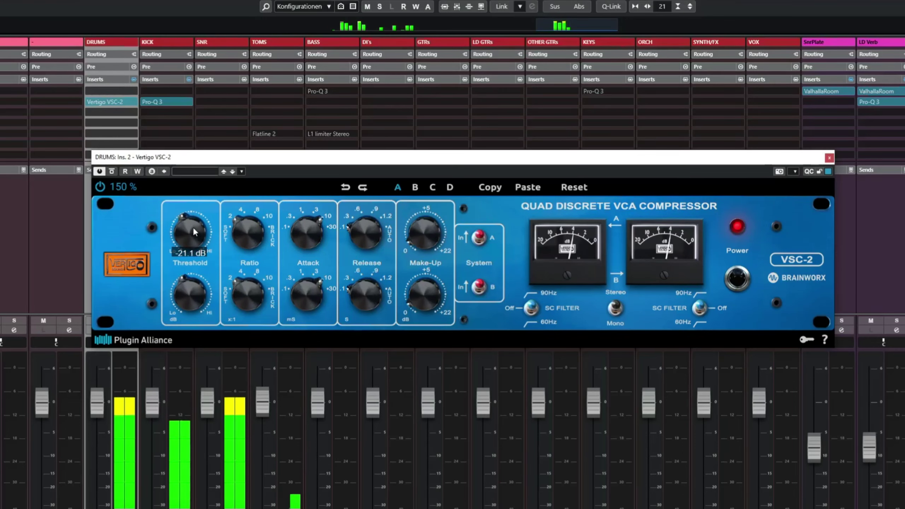
Step: Raise the threshold to about -19.2 dB while the drums play
{"action": "scroll", "coordinate": [195, 225], "scroll_direction": "up", "scroll_amount": 2}
{"action": "scroll", "coordinate": [197, 229], "scroll_direction": "up", "scroll_amount": 1}
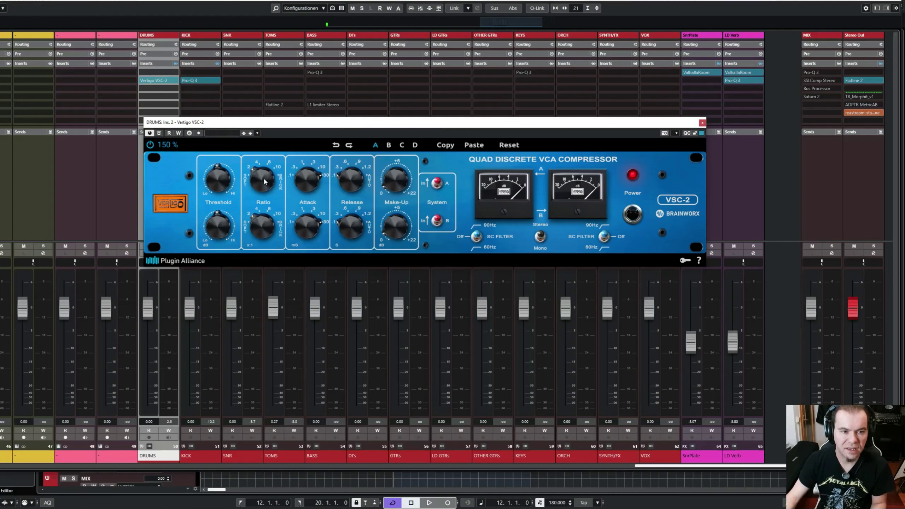
Step: Try a 4:1 ratio on the DRUMS VSC-2, return to 2:1, then settle threshold near -24.4 dB
{"action": "left_click_drag", "start_coordinate": [268, 182], "coordinate": [267, 182]}
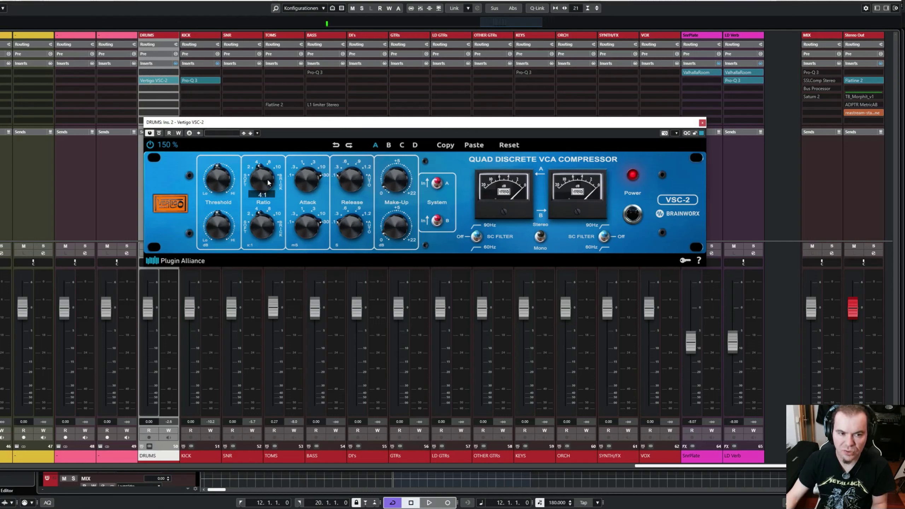
{"action": "left_click_drag", "start_coordinate": [263, 181], "coordinate": [263, 184]}
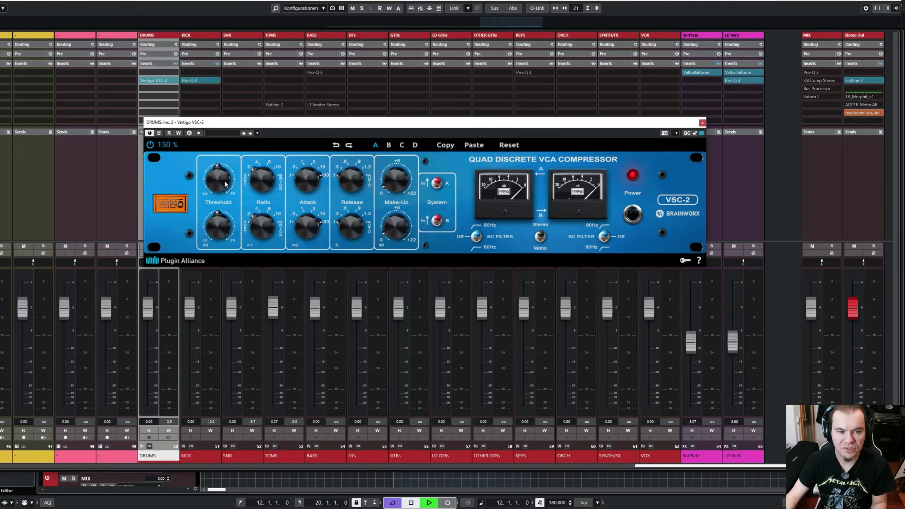
{"action": "left_click_drag", "start_coordinate": [225, 193], "coordinate": [228, 176]}
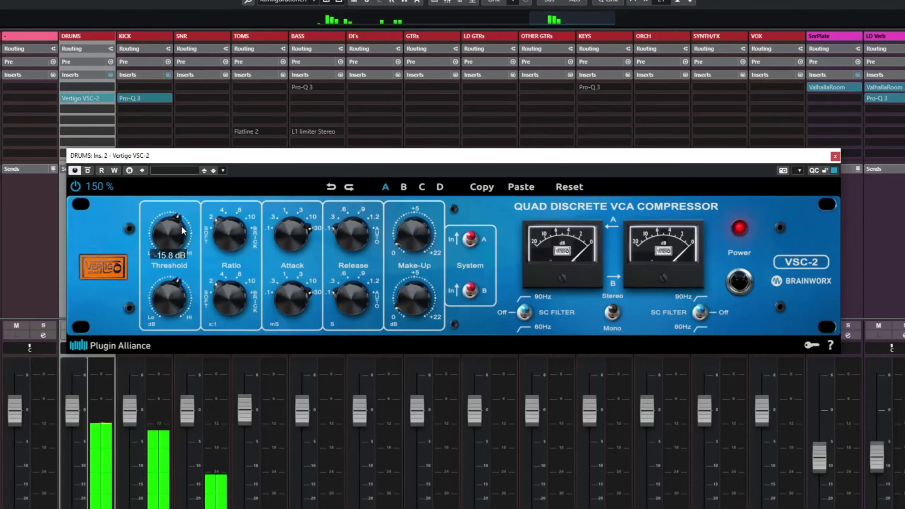
{"action": "left_click_drag", "start_coordinate": [183, 231], "coordinate": [177, 258]}
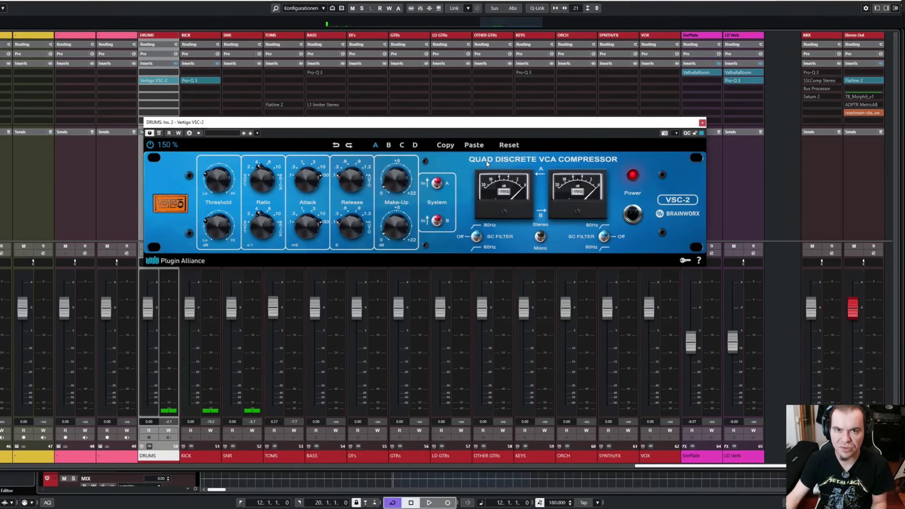
{"action": "left_click", "coordinate": [159, 134]}
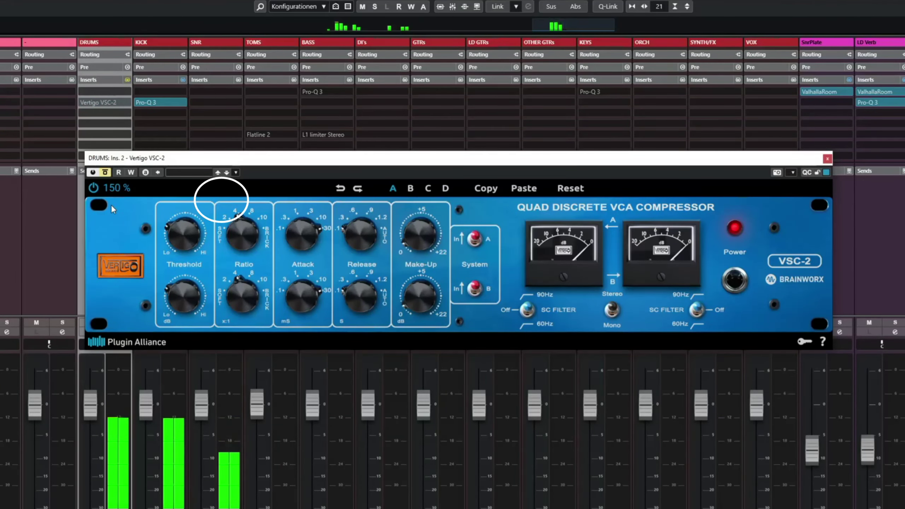
{"action": "left_click", "coordinate": [106, 172]}
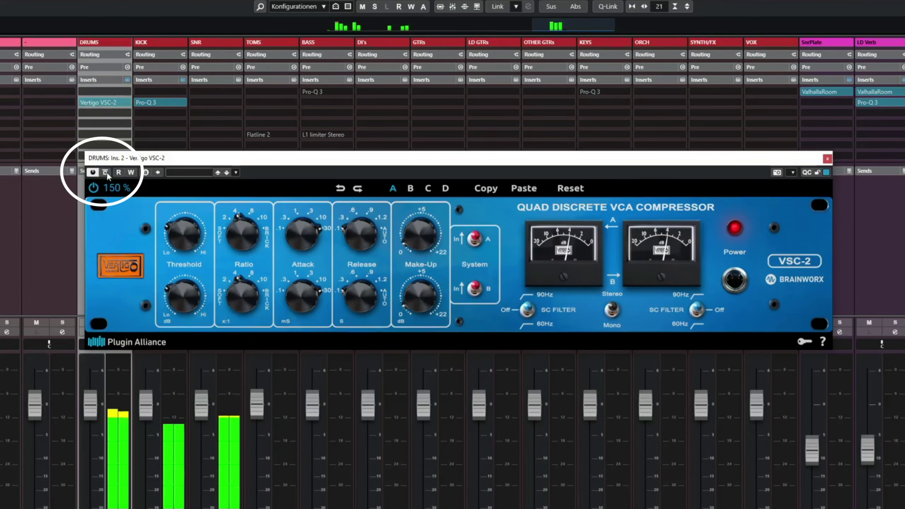